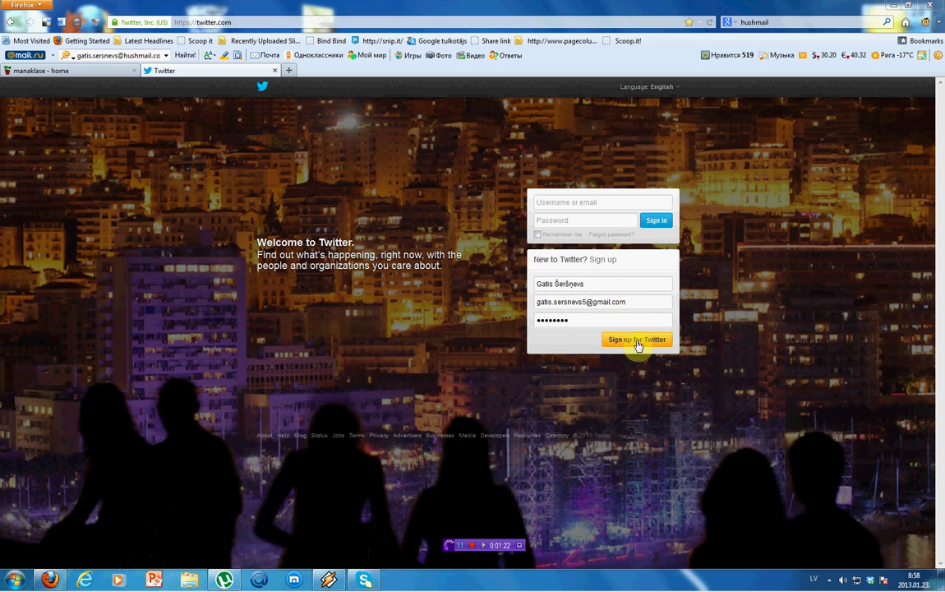
# - Submit the sign-up details and create the Twitter account with "Keep me signed-in on this computer" turned off
pyautogui.click(638, 344)
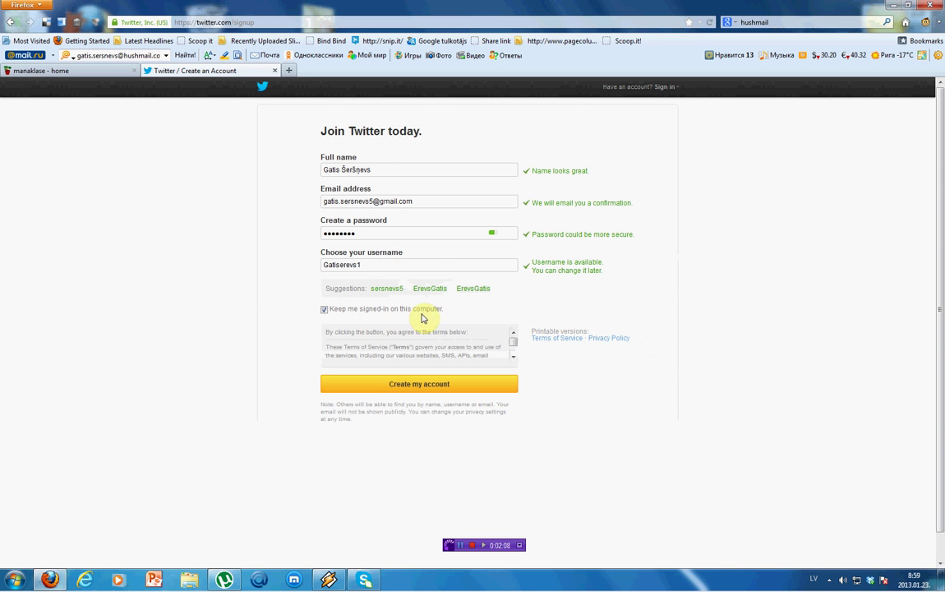
pyautogui.click(325, 311)
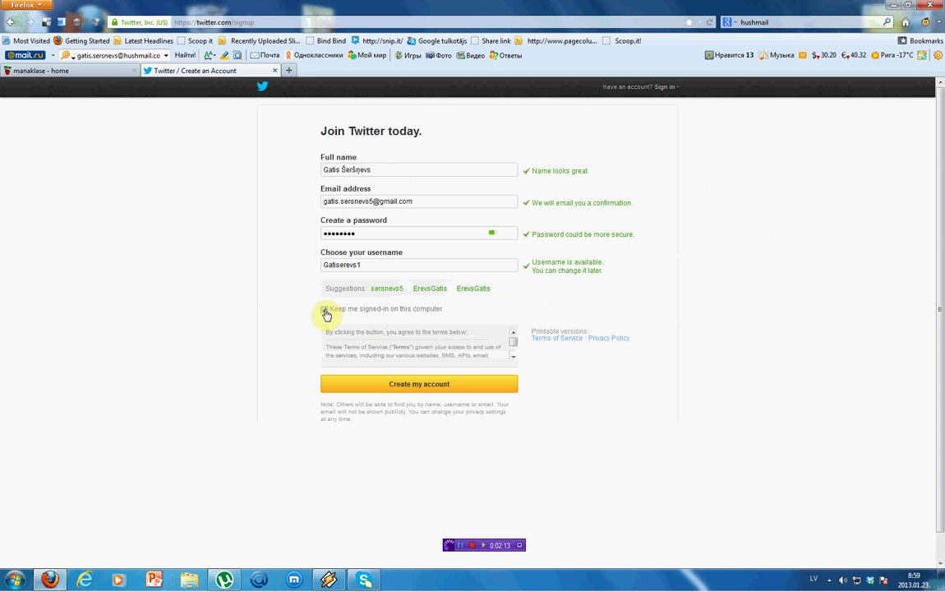
pyautogui.click(325, 313)
pyautogui.click(327, 311)
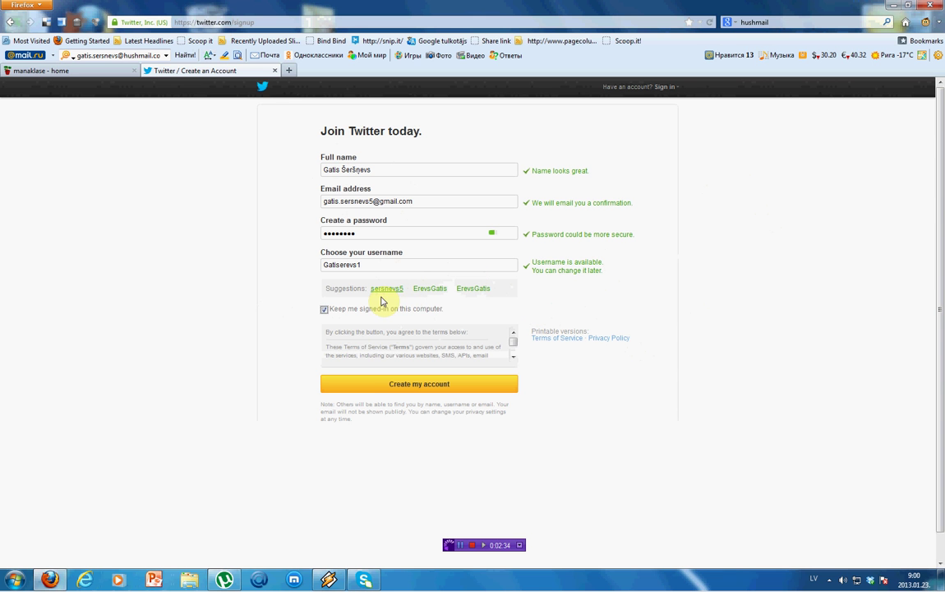
pyautogui.click(326, 310)
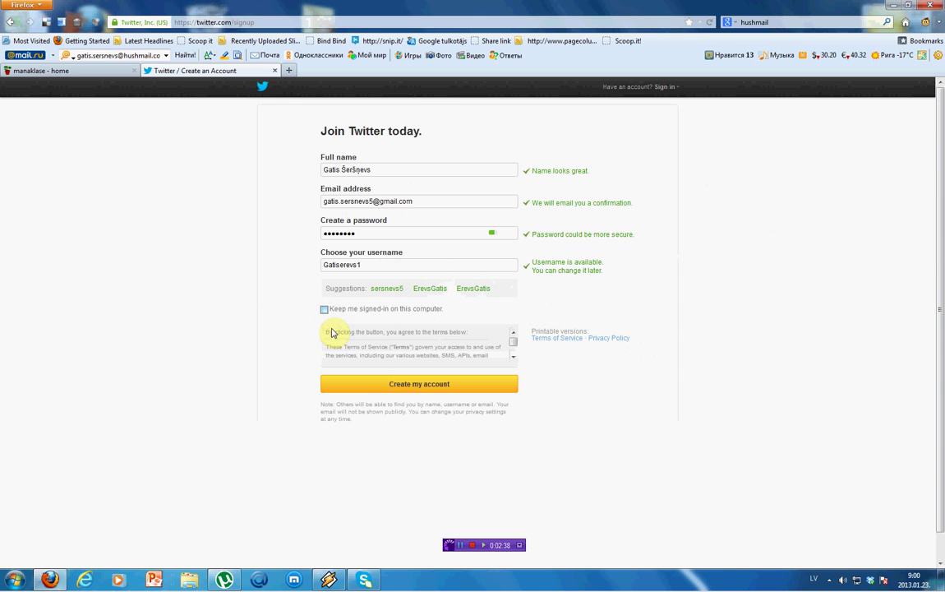
pyautogui.click(471, 549)
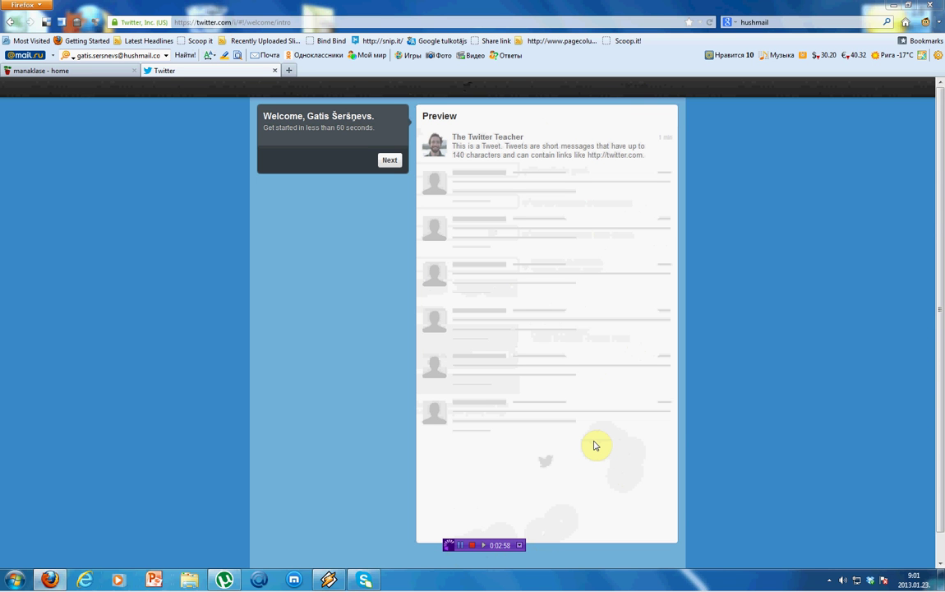
# - Begin the welcome setup, follow LTV Panorama plus the fourth and seventh suggested accounts, and continue to the well-known people stage
pyautogui.click(390, 162)
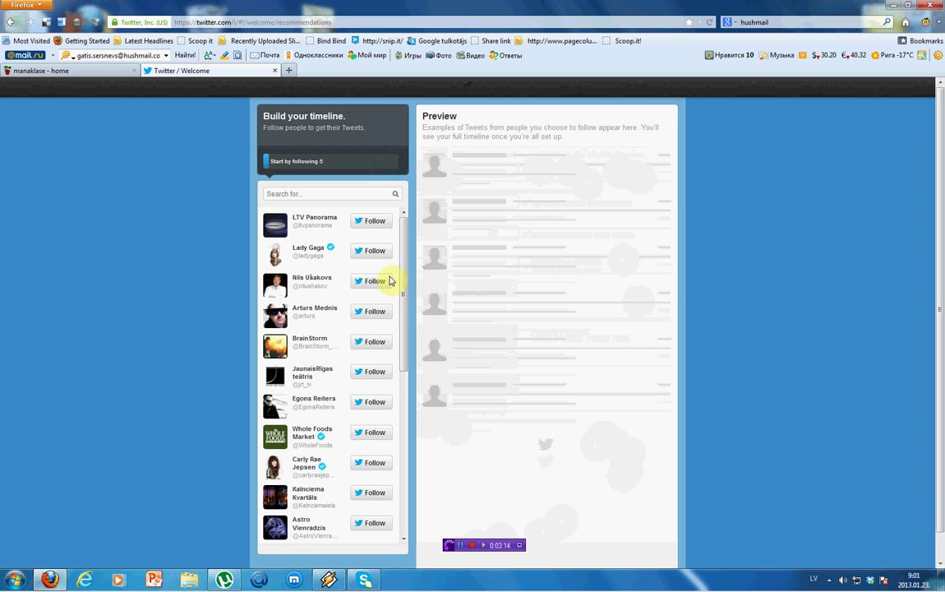
pyautogui.scroll(-2, 407, 264)
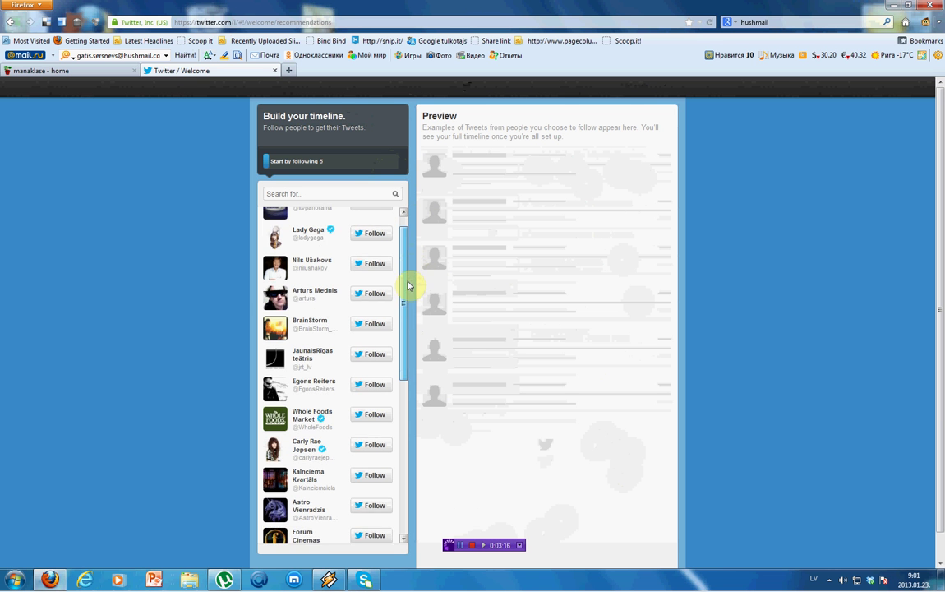
pyautogui.scroll(-3, 402, 313)
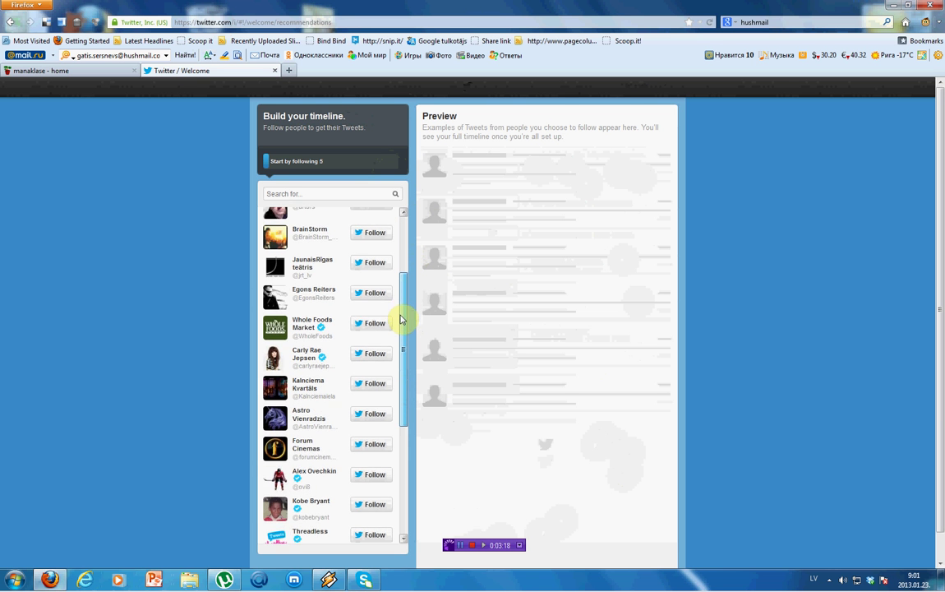
pyautogui.scroll(-2, 397, 378)
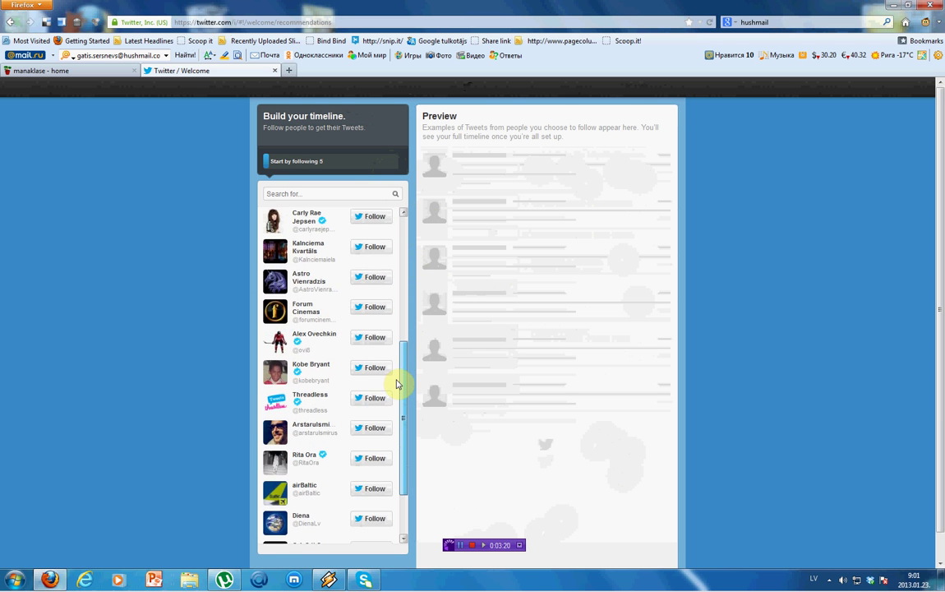
pyautogui.scroll(2, 399, 337)
pyautogui.moveTo(402, 318); pyautogui.dragTo(403, 235)
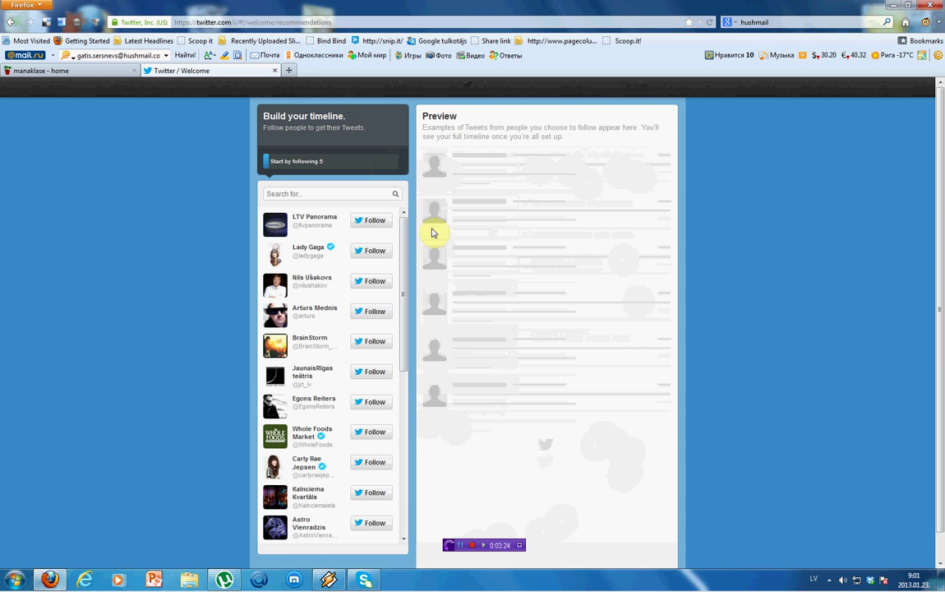
pyautogui.click(371, 222)
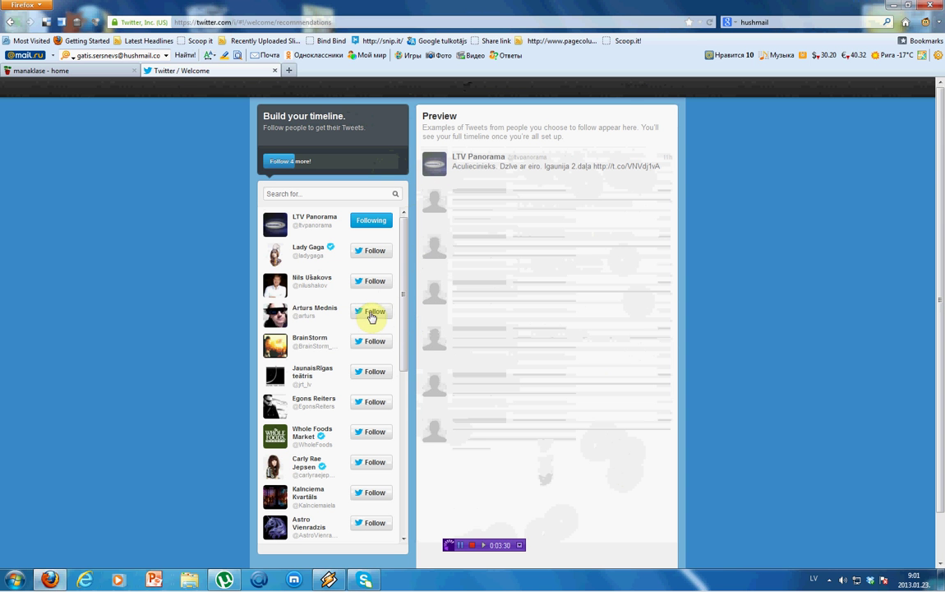
pyautogui.click(372, 313)
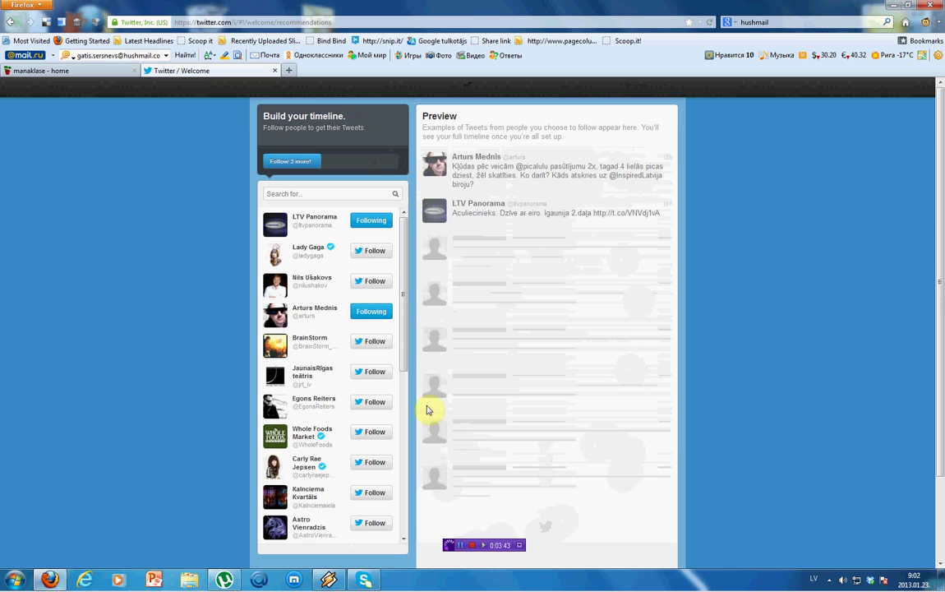
pyautogui.scroll(-1, 404, 346)
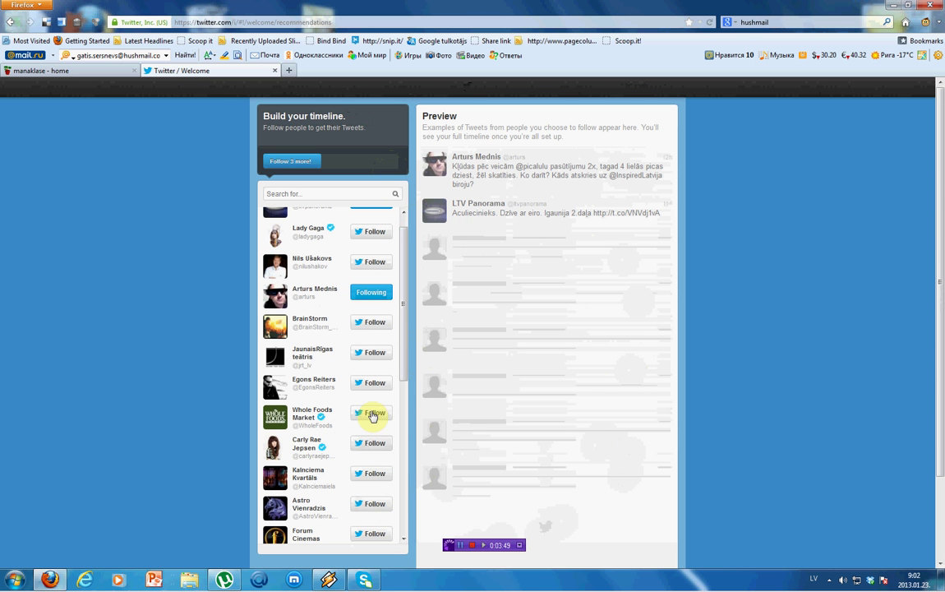
pyautogui.click(376, 384)
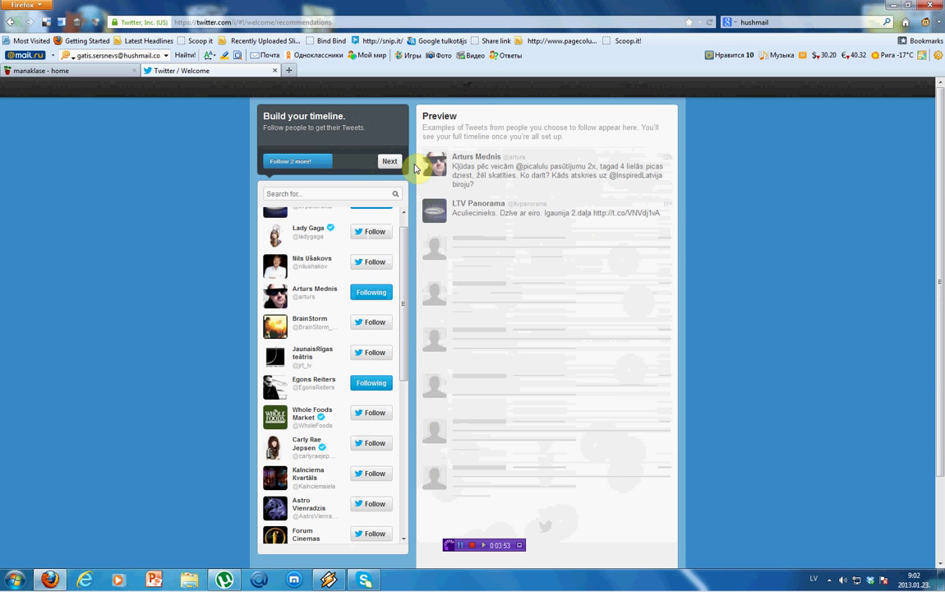
pyautogui.click(387, 163)
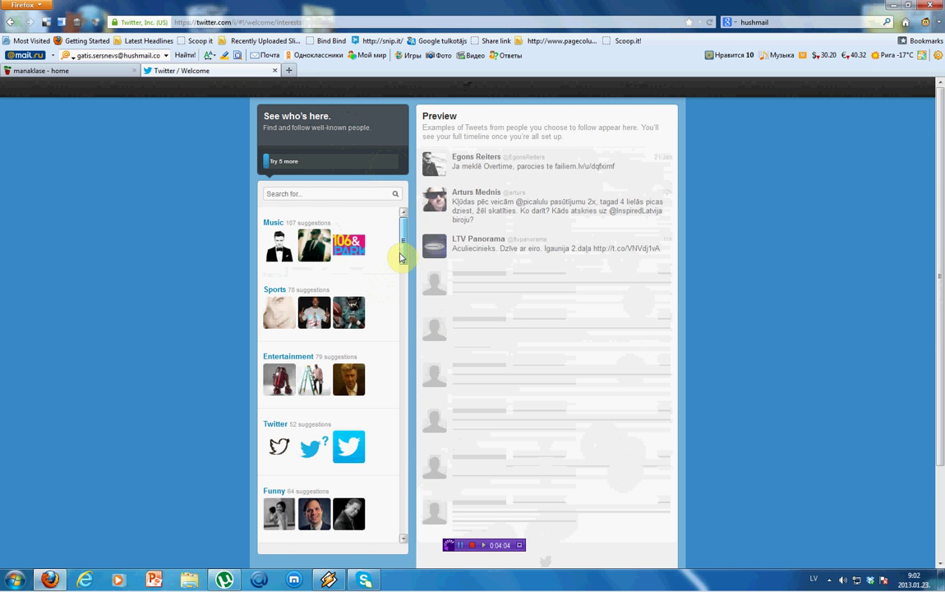
pyautogui.moveTo(403, 270)
pyautogui.mouseDown()
pyautogui.moveTo(404, 368)
pyautogui.moveTo(406, 322)
pyautogui.mouseUp()
pyautogui.scroll(9, 402, 263)
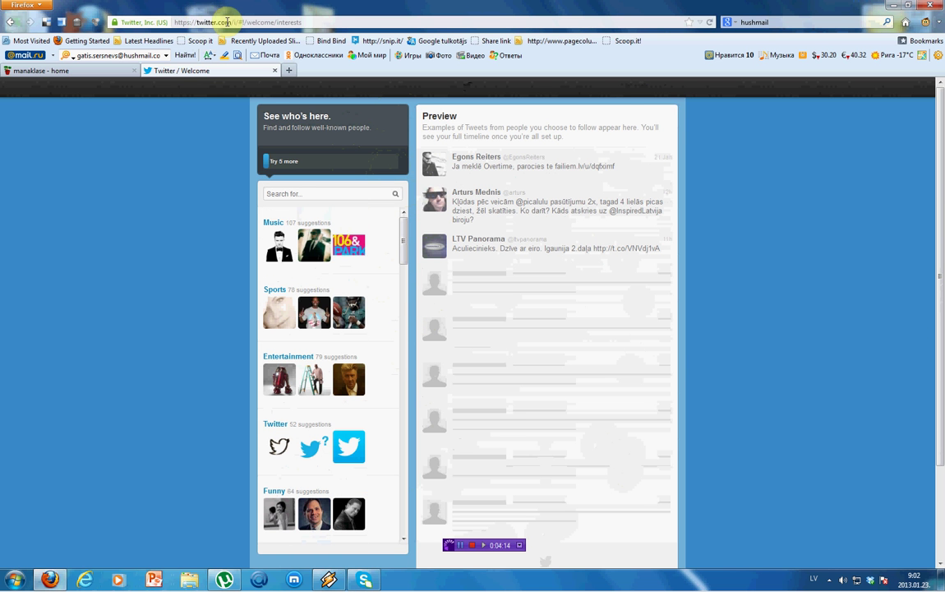
pyautogui.click(317, 20)
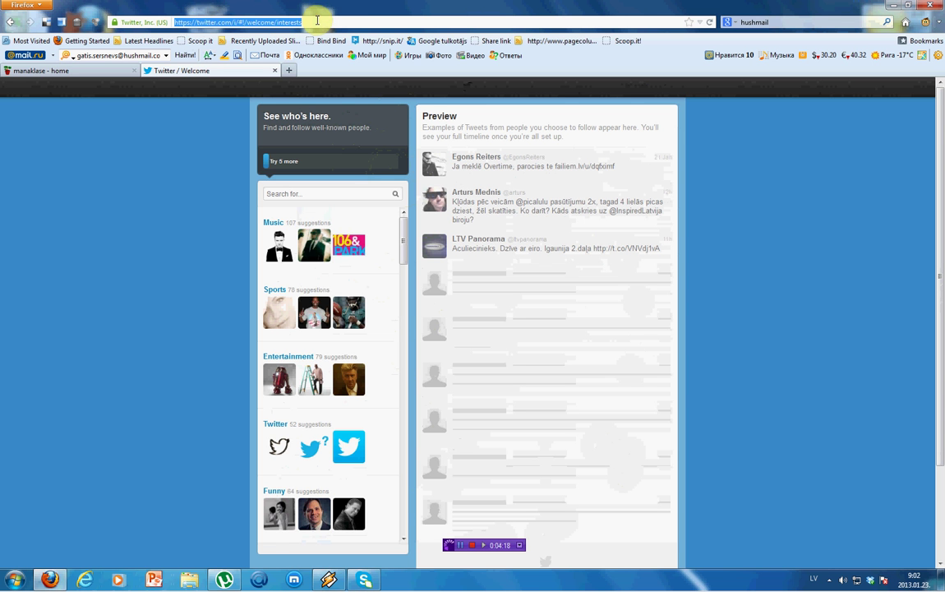
pyautogui.click(316, 20)
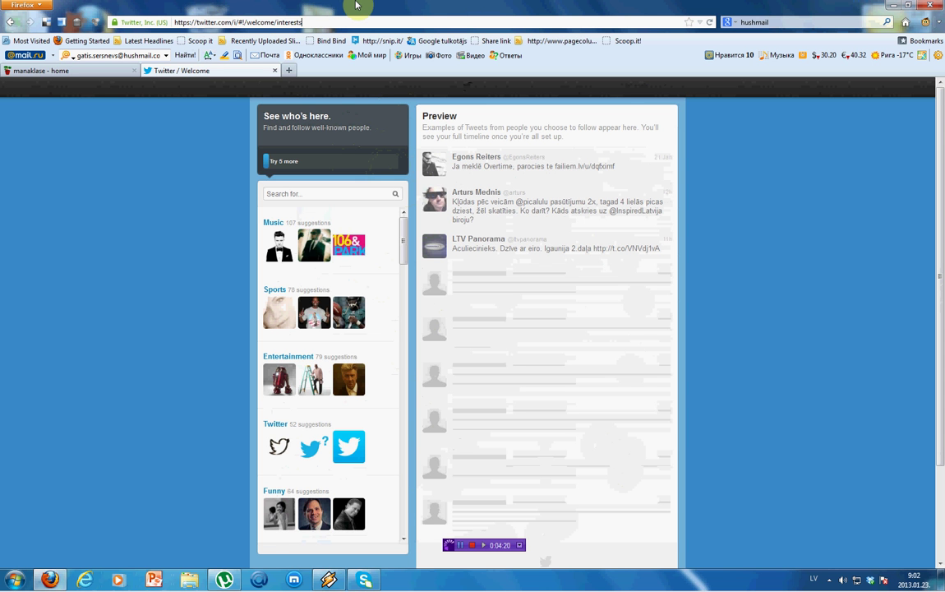
pyautogui.press('BackSpace')
pyautogui.press('BackSpace')
pyautogui.press('BackSpace')
pyautogui.press('BackSpace')
pyautogui.press('BackSpace')
pyautogui.press('BackSpace')
pyautogui.press('BackSpace')
pyautogui.press('BackSpace')
pyautogui.press('BackSpace')
pyautogui.press('BackSpace')
pyautogui.press('BackSpace')
pyautogui.press('BackSpace')
pyautogui.press('BackSpace')
pyautogui.press('BackSpace')
pyautogui.press('BackSpace')
pyautogui.press('BackSpace')
pyautogui.press('BackSpace')
pyautogui.press('BackSpace')
pyautogui.press('BackSpace')
pyautogui.press('BackSpace')
pyautogui.press('BackSpace')
pyautogui.press('BackSpace')
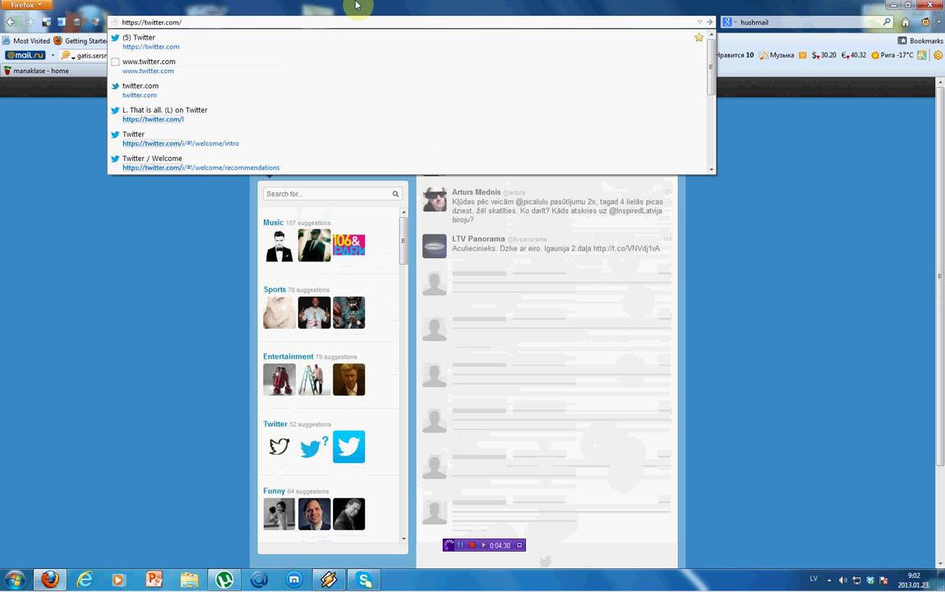
pyautogui.press('Return')
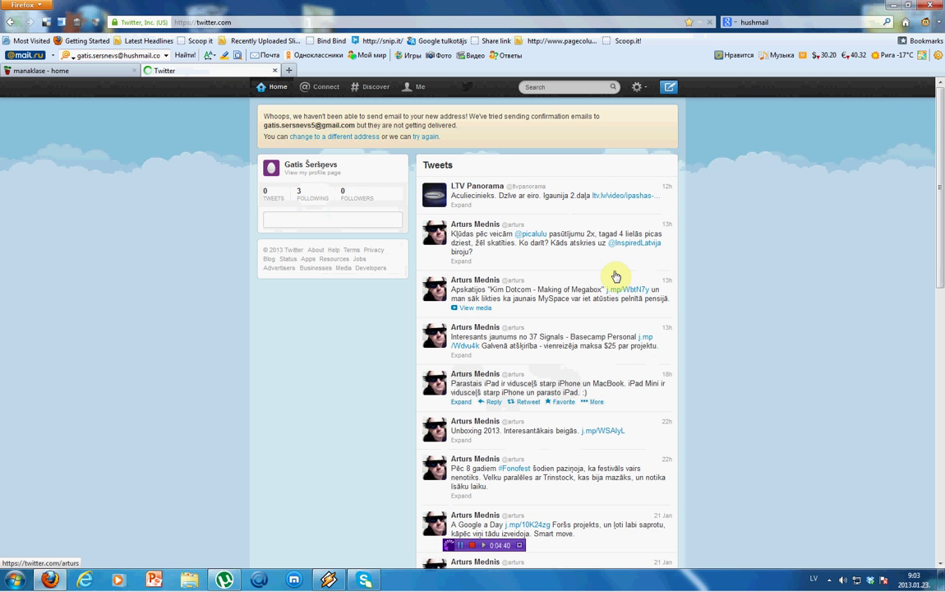
# - Look through the new account's home page, including the tweets timeline and the suggested people to follow
pyautogui.scroll(-2, 682, 274)
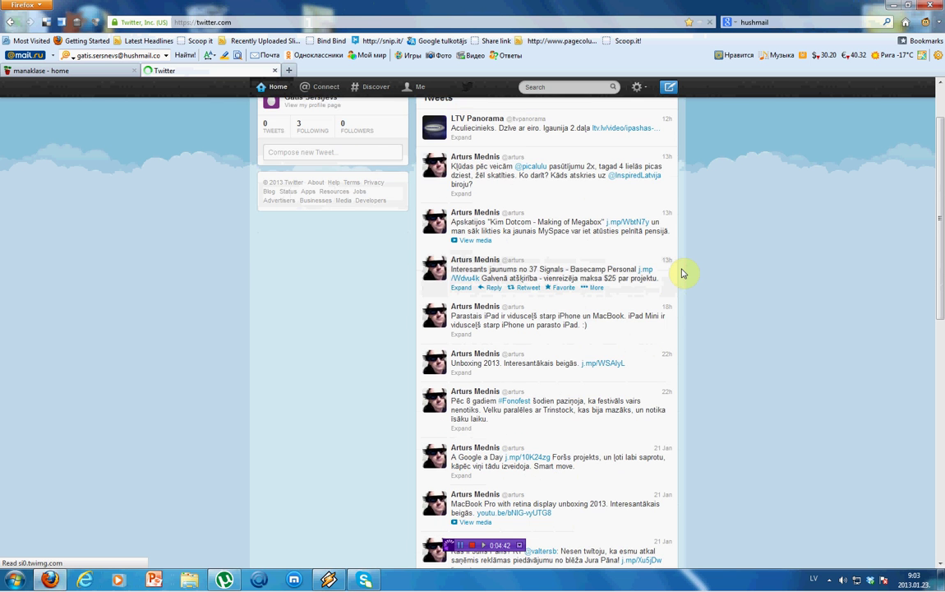
pyautogui.scroll(3, 528, 301)
pyautogui.scroll(-4, 654, 301)
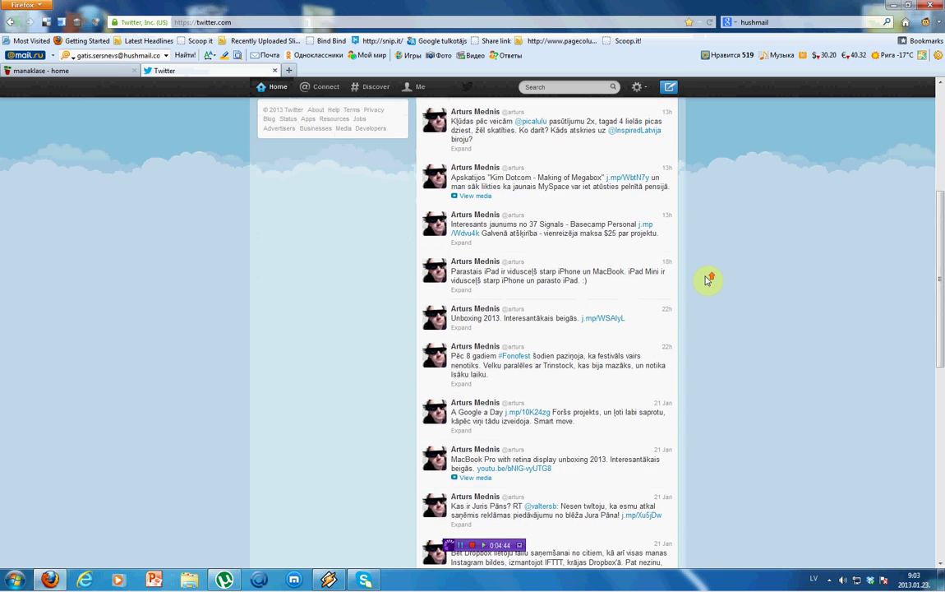
pyautogui.scroll(3, 709, 280)
pyautogui.scroll(4, 708, 280)
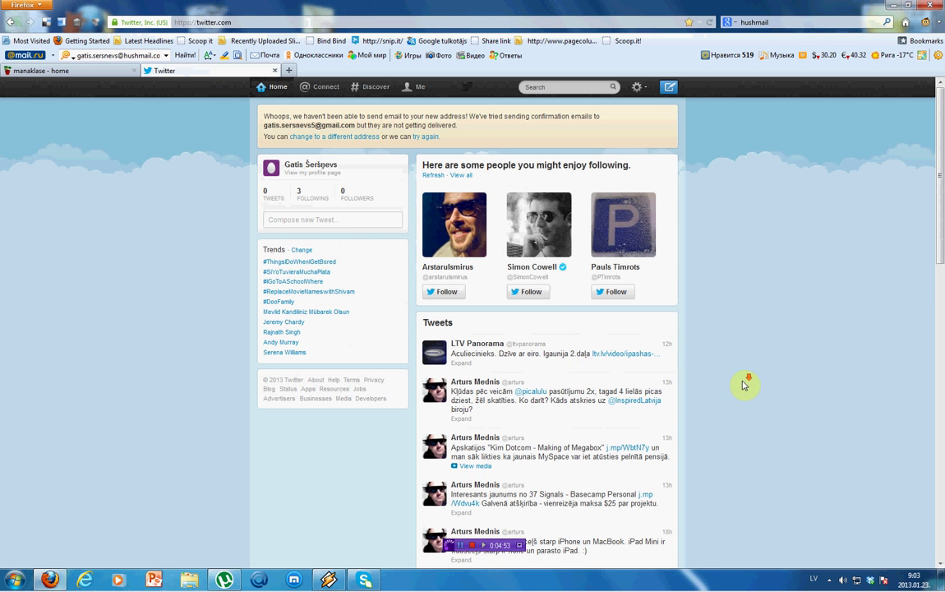
pyautogui.scroll(-1, 743, 384)
pyautogui.scroll(1, 724, 354)
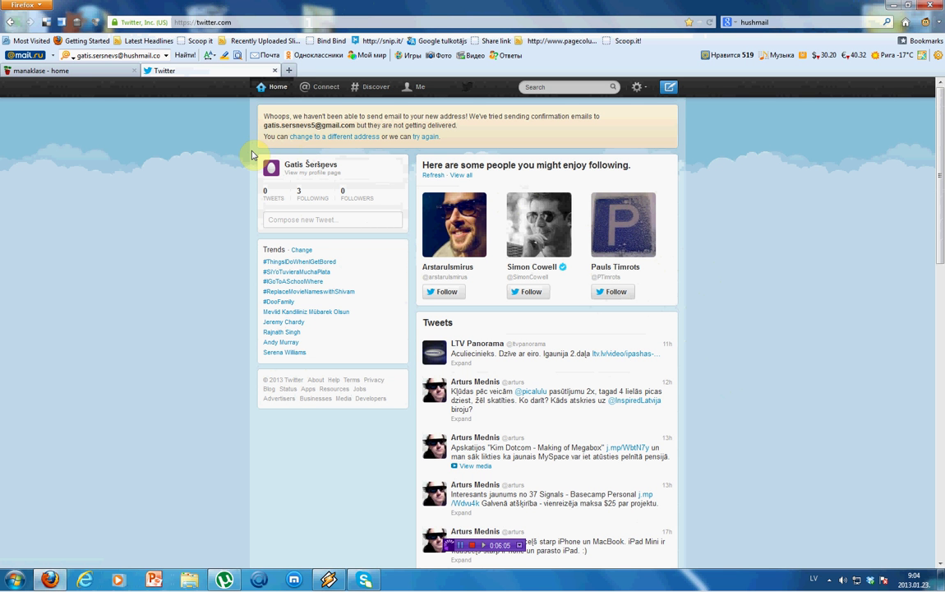
# - Switch to the manaklase wiki, open the "Twitter mācību procesā" page, and examine its embedded presentations and videos
pyautogui.click(74, 71)
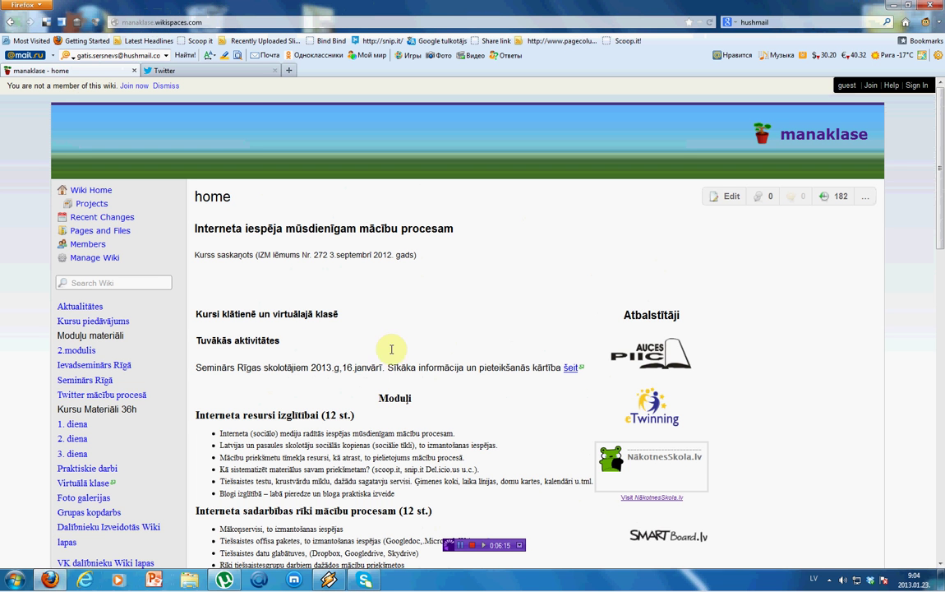
pyautogui.click(132, 397)
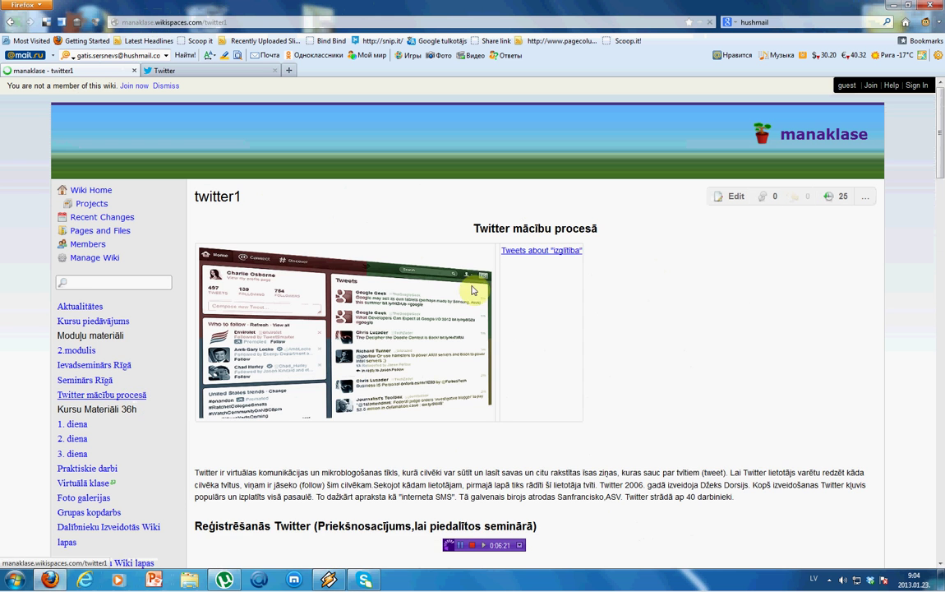
pyautogui.scroll(-1, 724, 331)
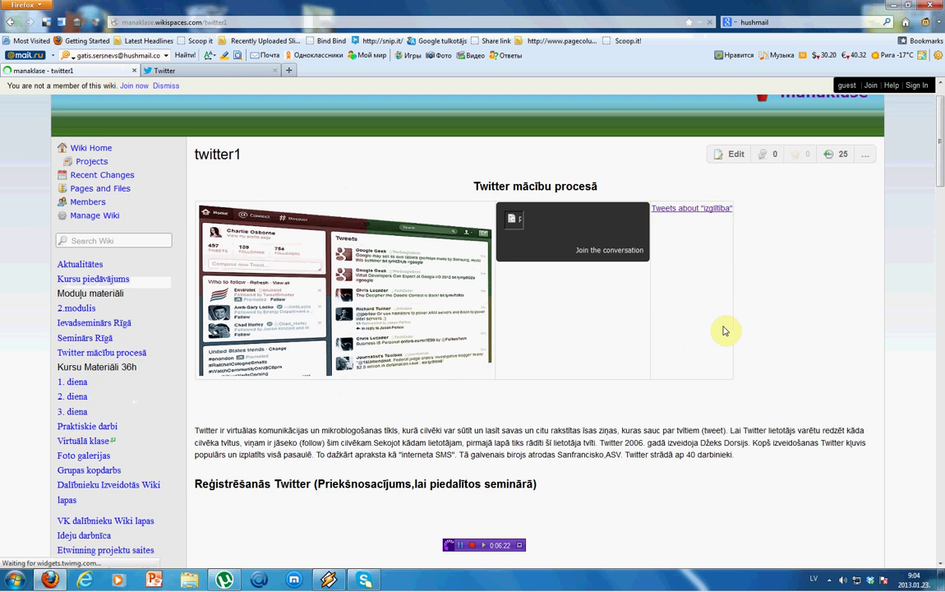
pyautogui.scroll(-12, 724, 330)
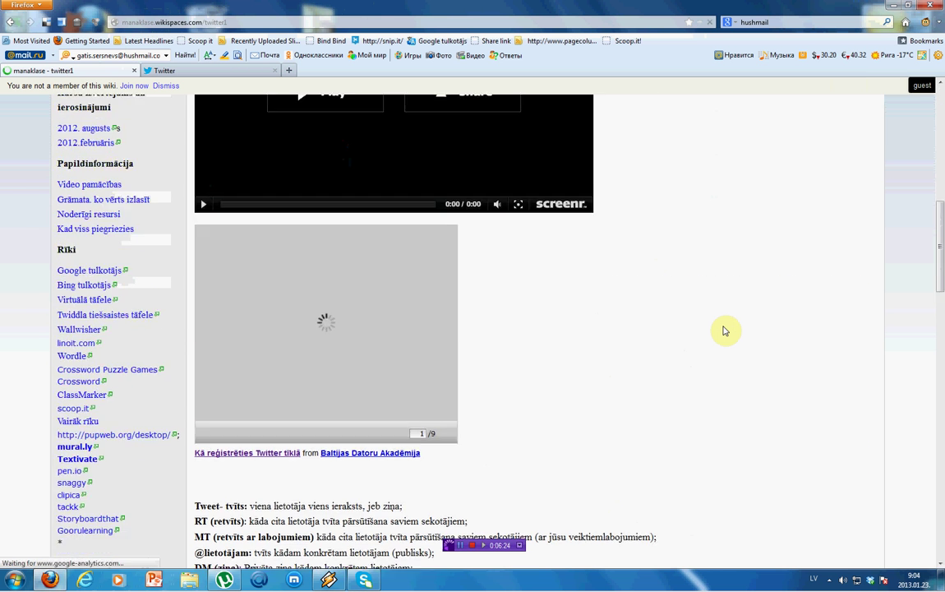
pyautogui.scroll(-3, 724, 328)
pyautogui.scroll(-4, 765, 313)
pyautogui.scroll(-12, 765, 314)
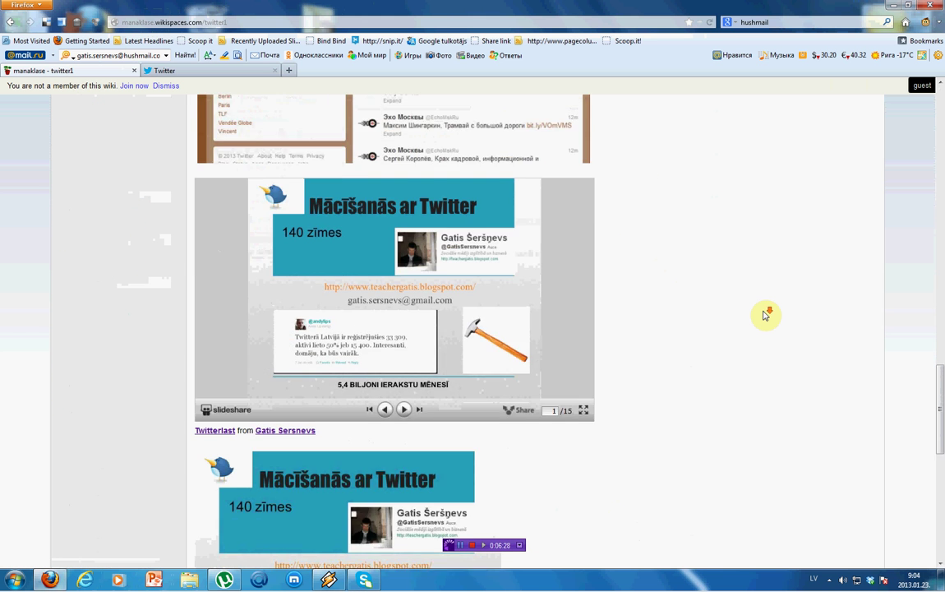
pyautogui.scroll(-11, 765, 314)
pyautogui.scroll(8, 765, 315)
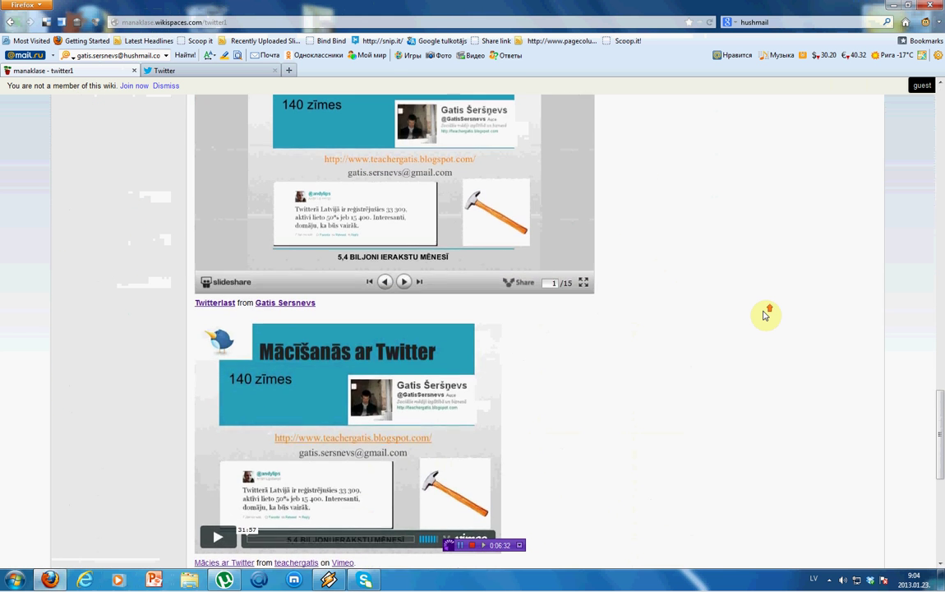
pyautogui.scroll(3, 765, 315)
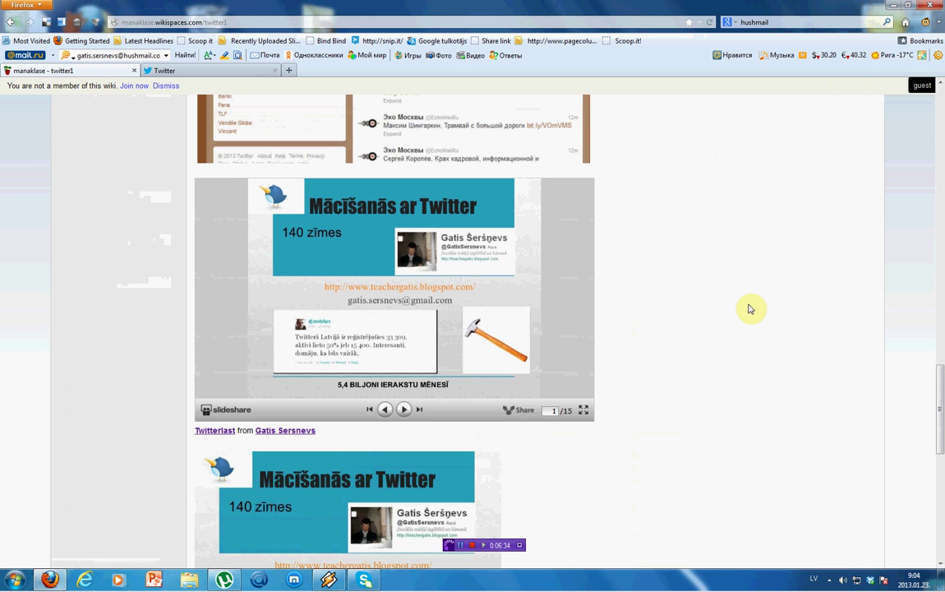